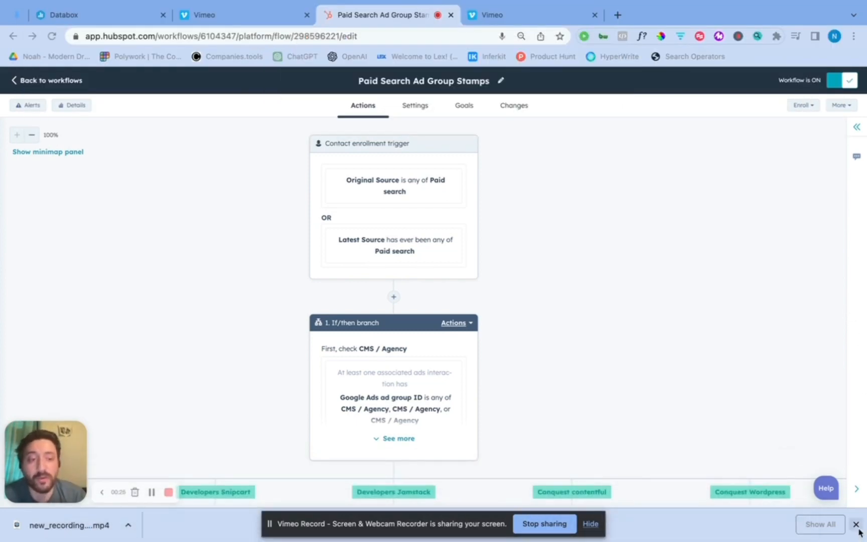
- Examine the if/then branch criteria that match each Google Ads ad group ID, from CMS / Agency through ENTLP
click(856, 524)
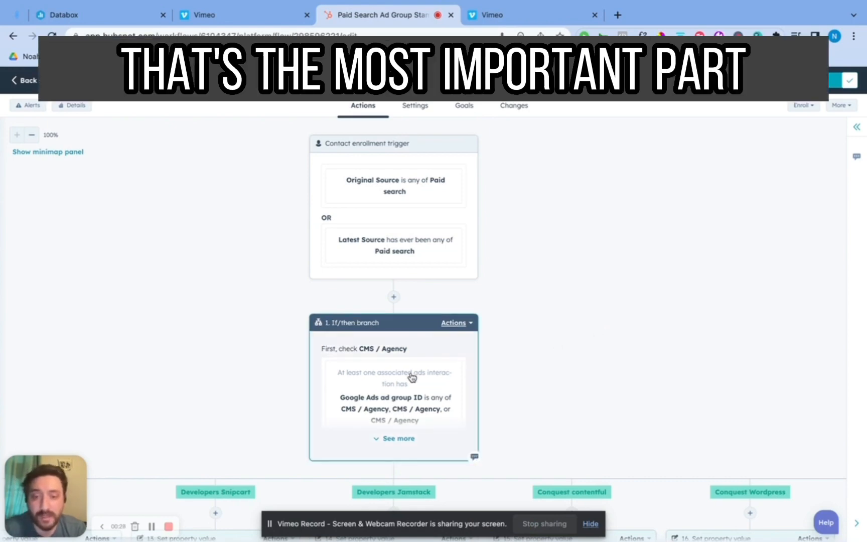
scroll(640, 346, down, 2)
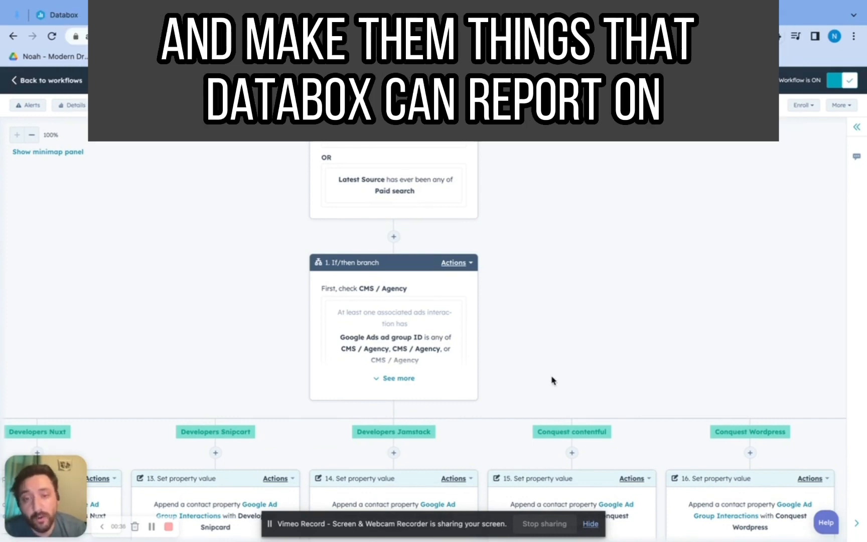
click(422, 339)
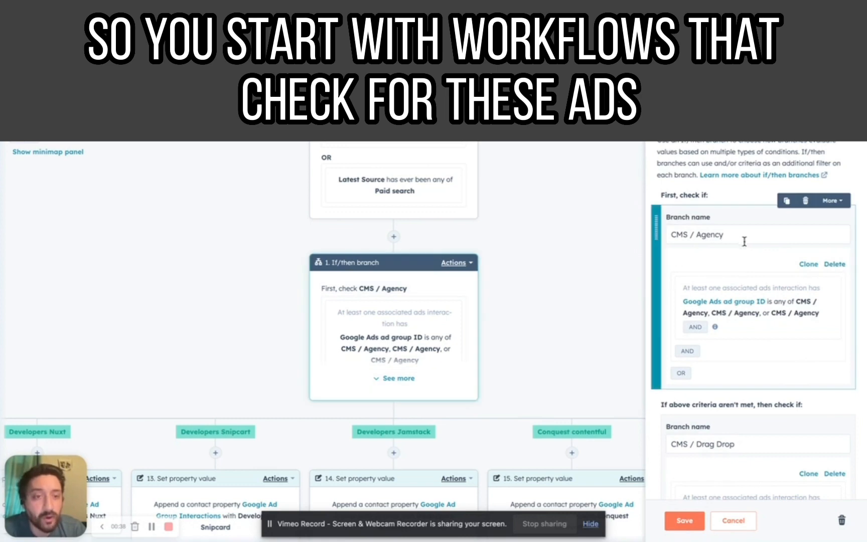
scroll(695, 285, down, 1)
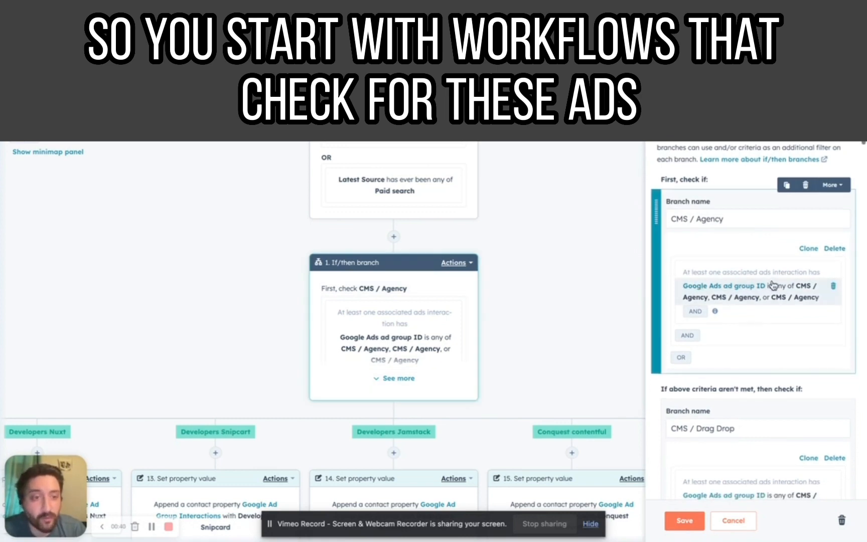
drag(758, 272, 802, 271)
scroll(704, 267, down, 10)
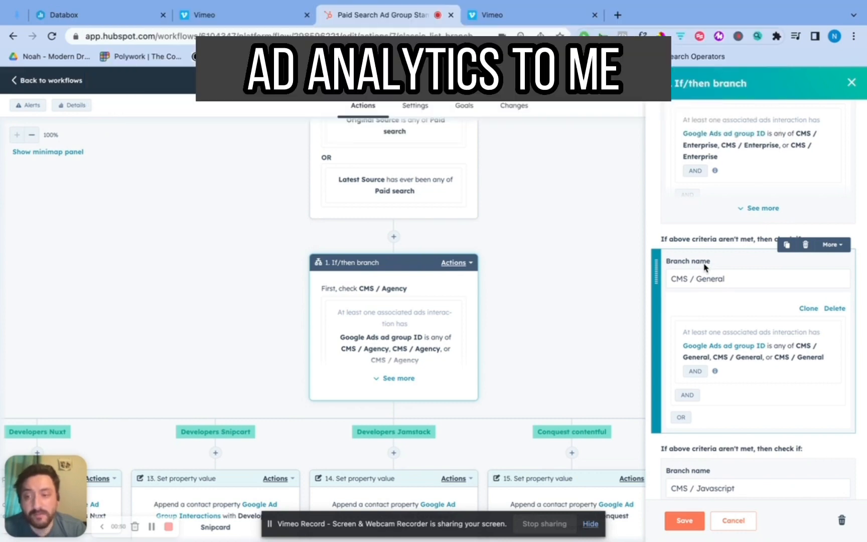
scroll(704, 266, down, 5)
scroll(704, 264, down, 1)
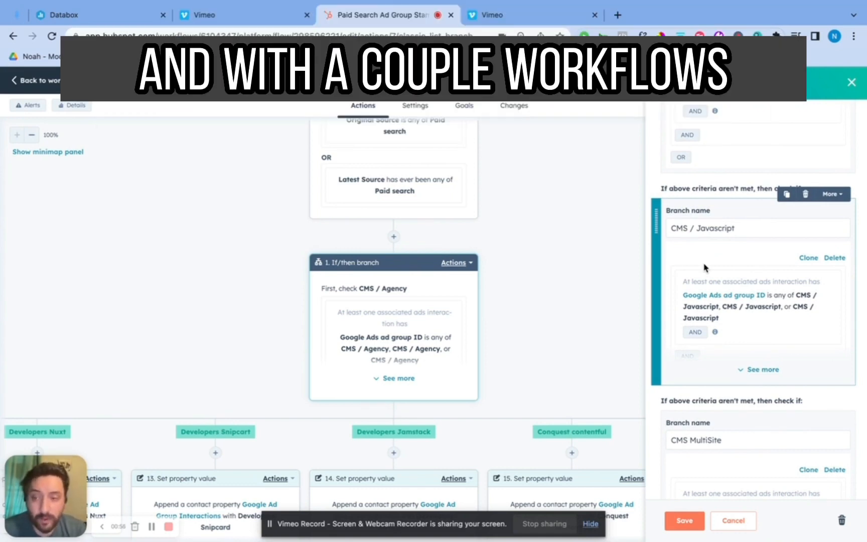
scroll(736, 442, down, 5)
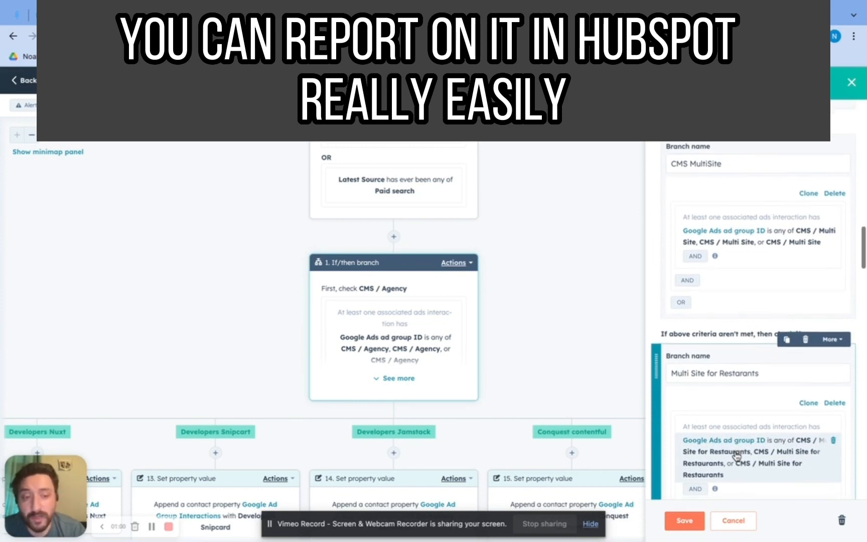
scroll(736, 456, down, 4)
scroll(736, 456, down, 8)
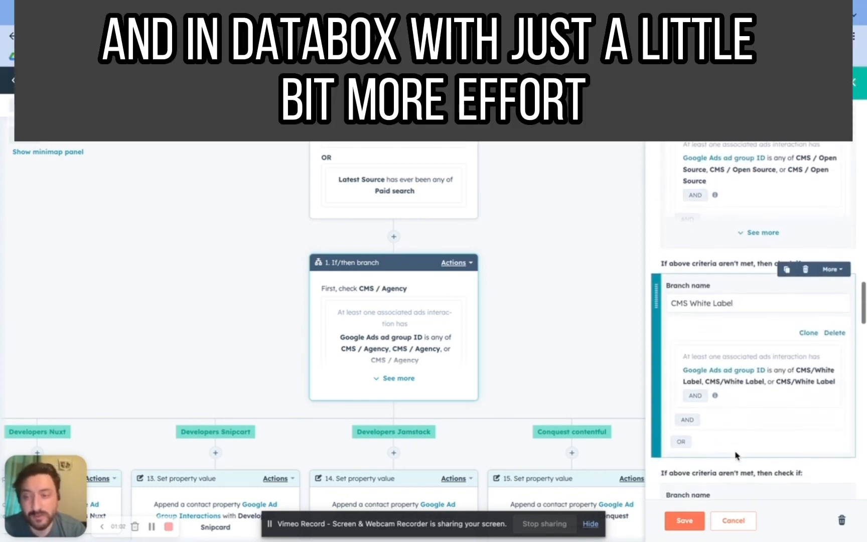
scroll(736, 456, down, 20)
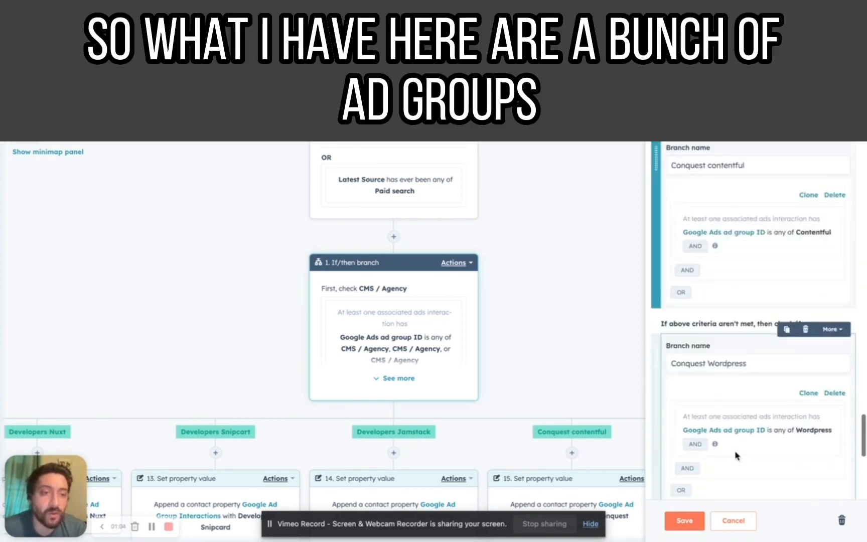
scroll(736, 453, up, 3)
scroll(736, 453, down, 6)
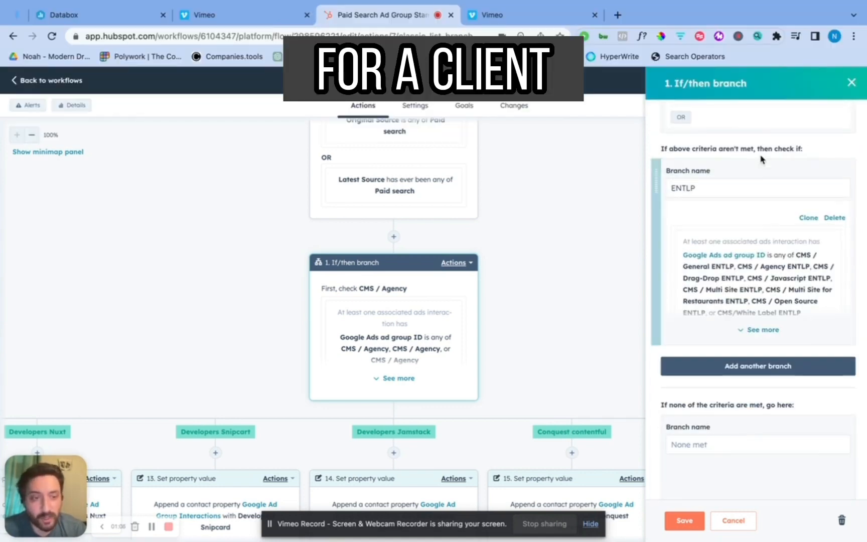
- Inspect the ad groups chosen in the ENTLP branch's Google Ads ad group ID filter, keep them as they are, and review the other branches
click(748, 302)
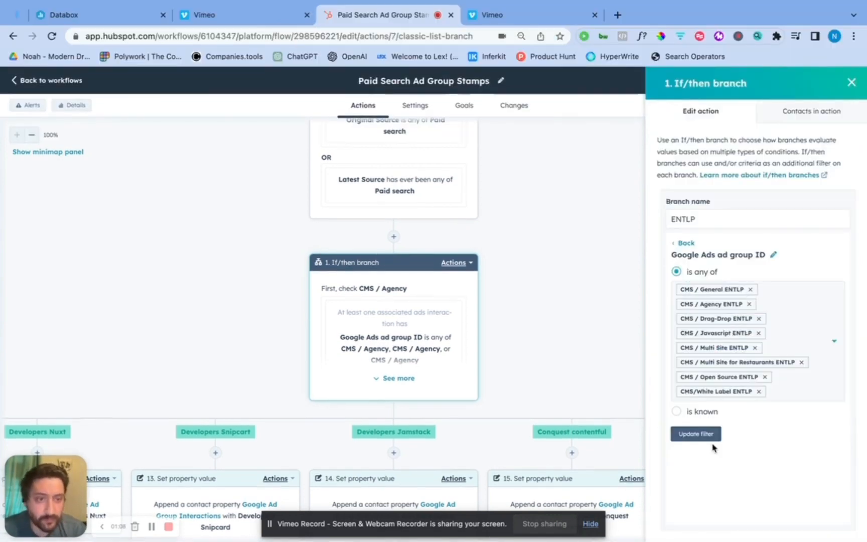
click(696, 434)
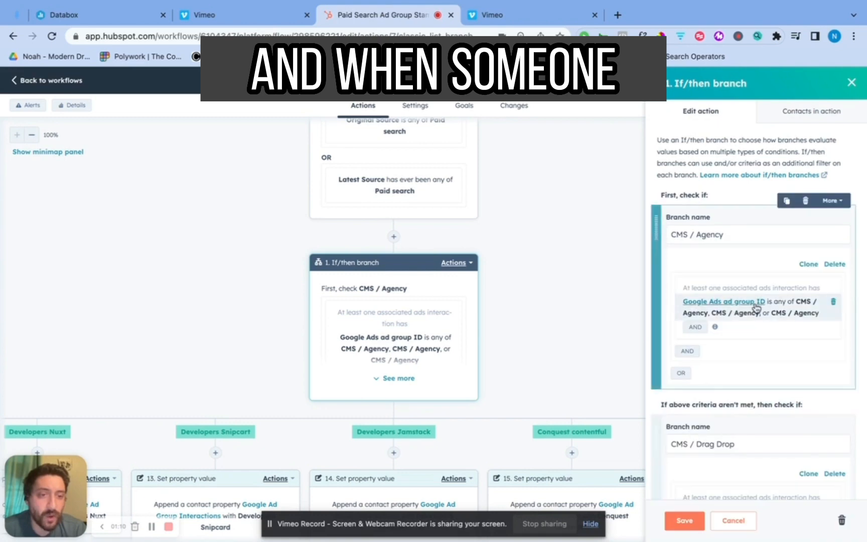
scroll(757, 307, down, 5)
scroll(756, 307, down, 10)
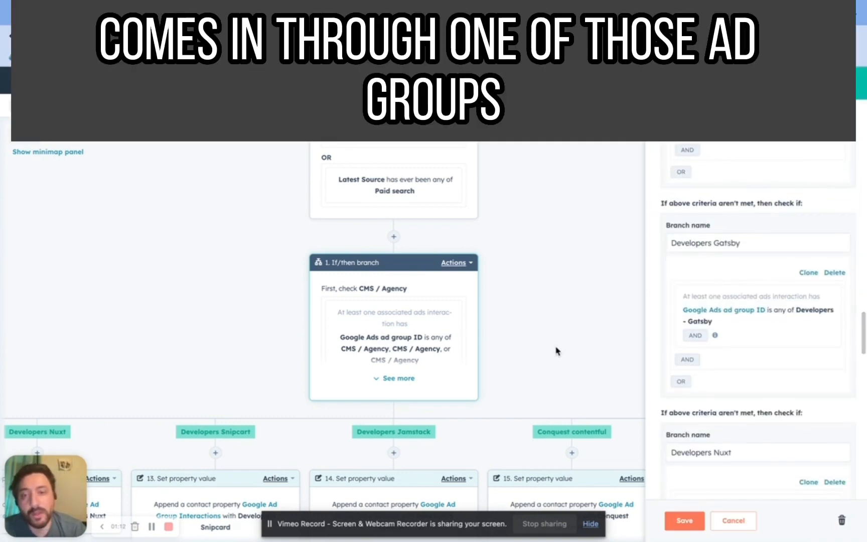
scroll(557, 350, down, 2)
scroll(557, 350, right, 2)
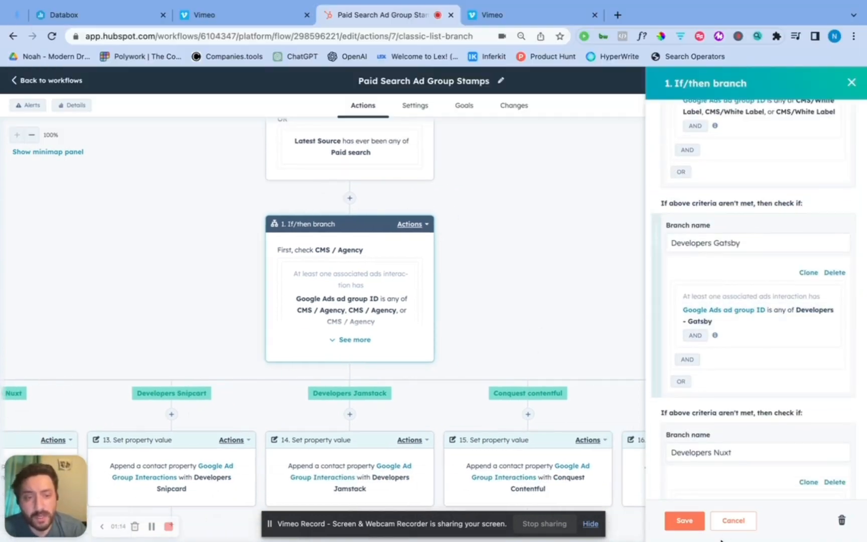
- Start another branch with the Ads interactions filter type and look through its Facebook, Google Ads and LinkedIn properties
scroll(772, 162, down, 10)
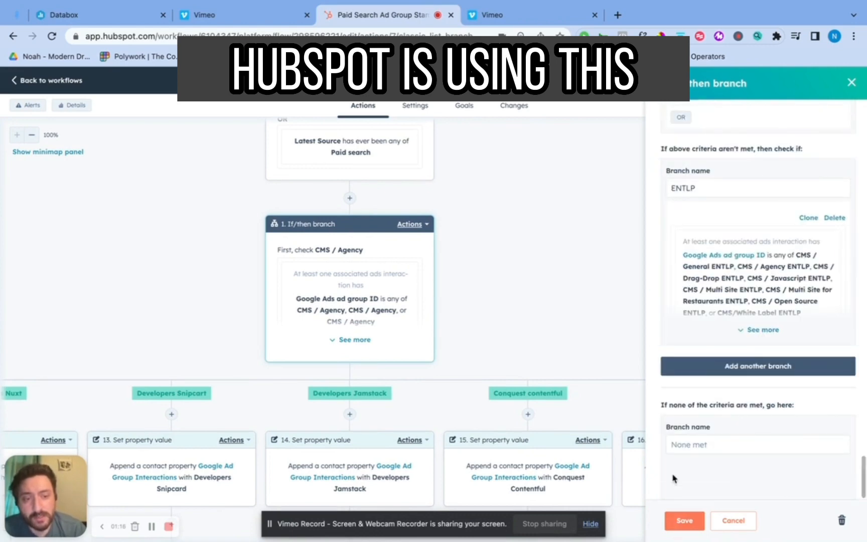
click(720, 366)
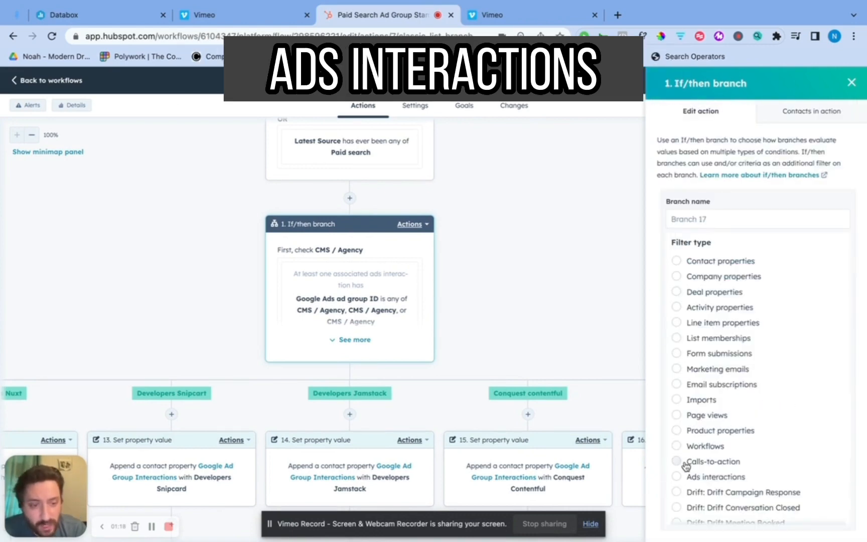
click(679, 478)
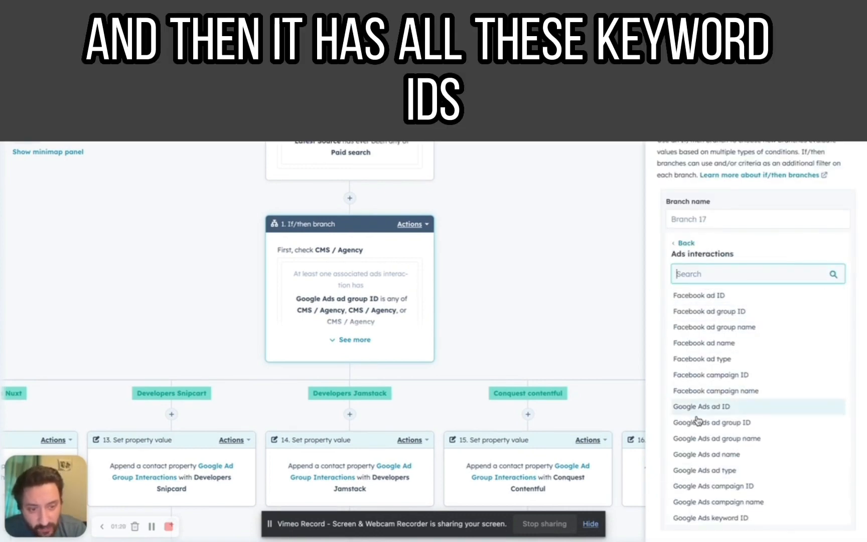
scroll(710, 402, down, 5)
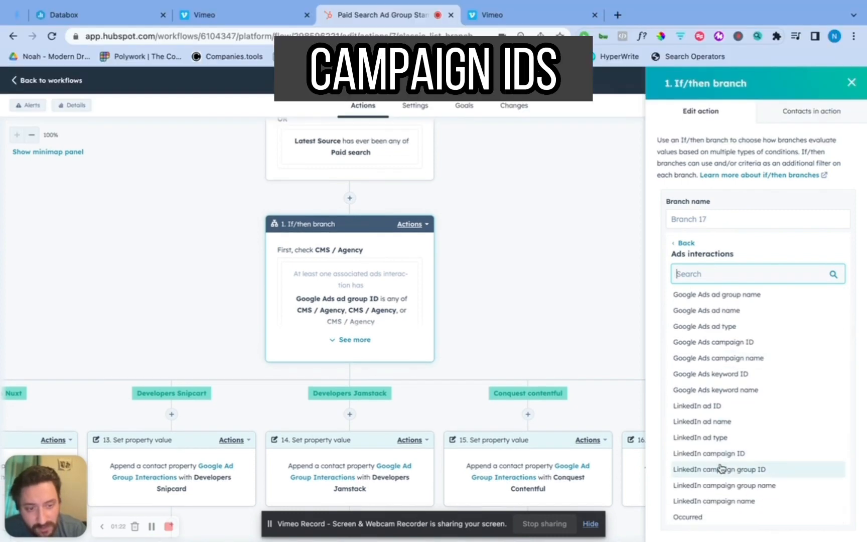
scroll(722, 486, up, 3)
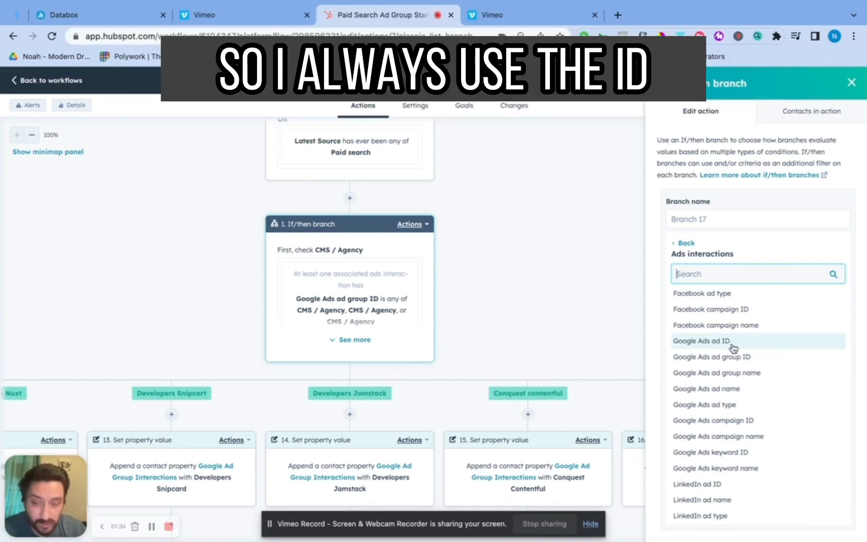
- Look through the selectable values for Google Ads ad ID, back out of the new filter, and cancel editing the if/then branch
click(733, 344)
click(712, 288)
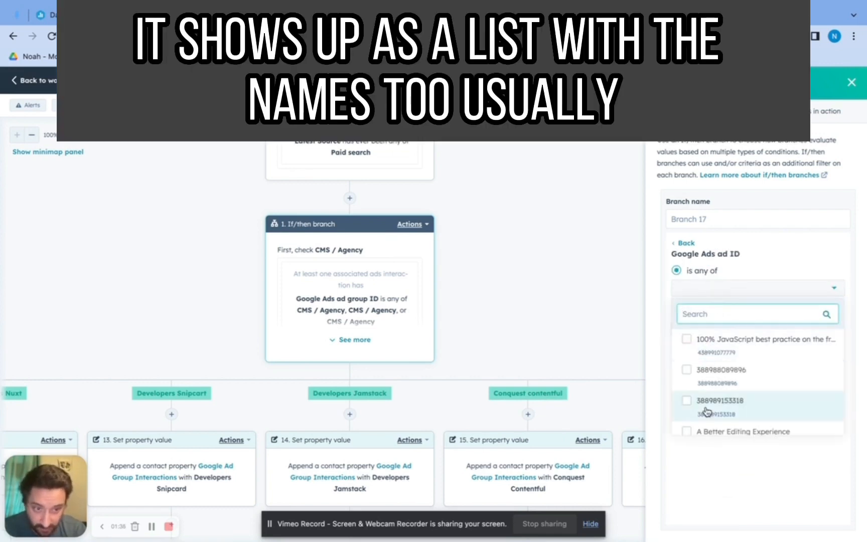
scroll(713, 381, down, 1)
scroll(721, 377, down, 5)
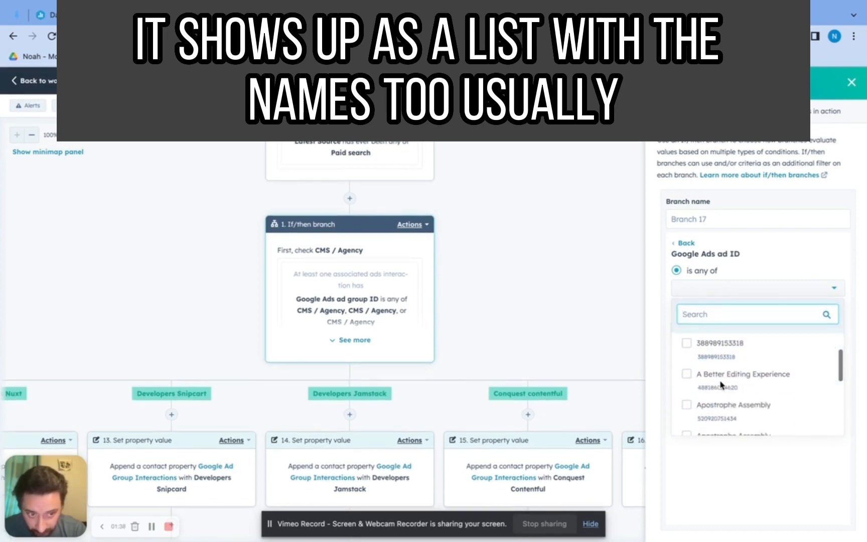
scroll(721, 383, up, 3)
scroll(721, 384, down, 3)
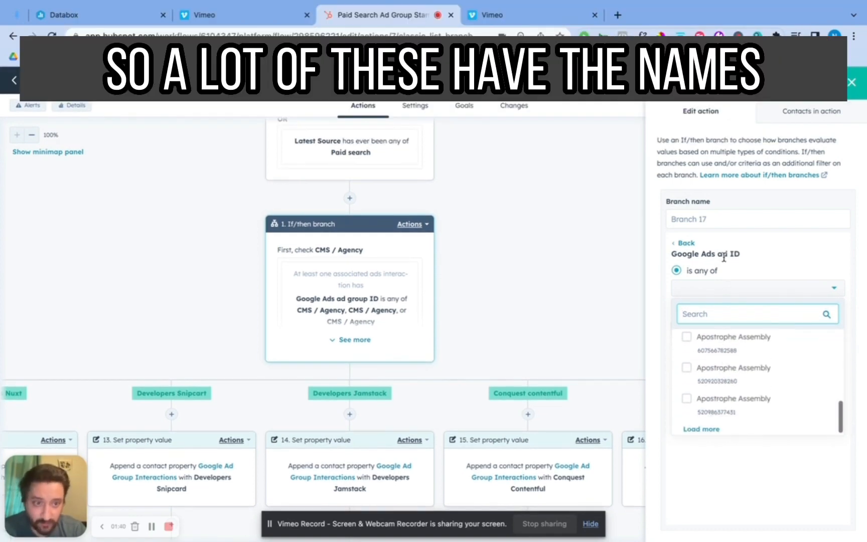
click(722, 289)
click(686, 243)
click(683, 242)
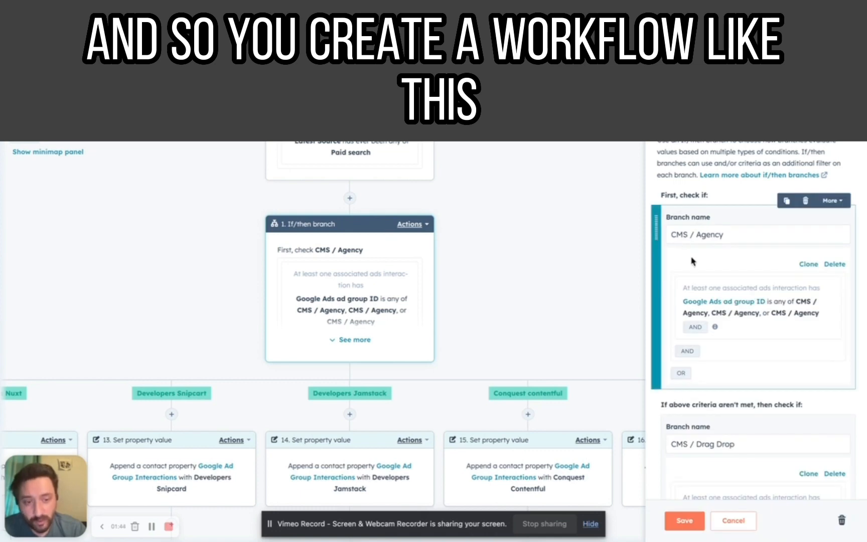
scroll(685, 397, down, 4)
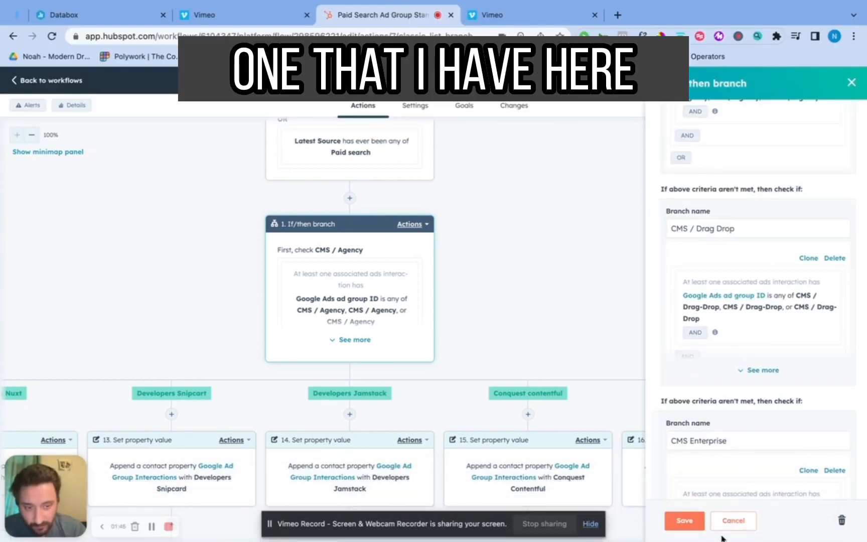
click(723, 521)
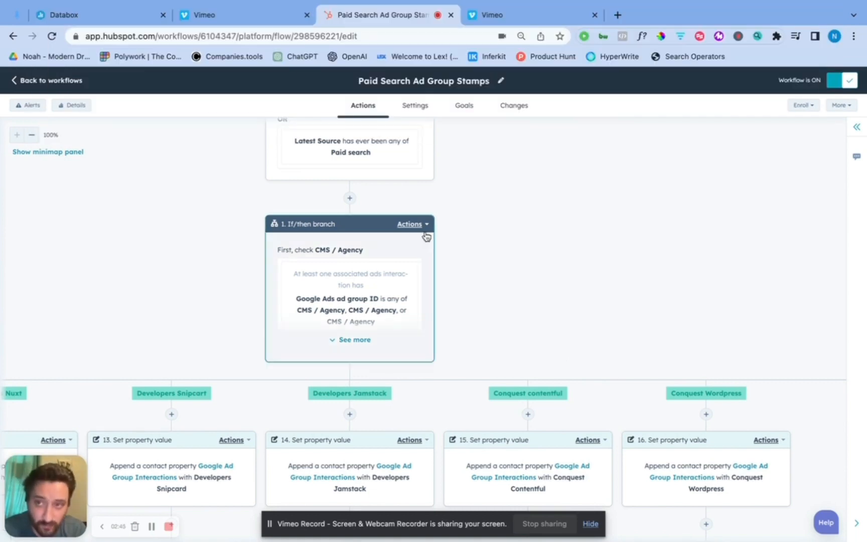
- Examine how each branch of the workflow appends its ad group name to the Google Ad Group Interactions contact property
scroll(429, 387, down, 5)
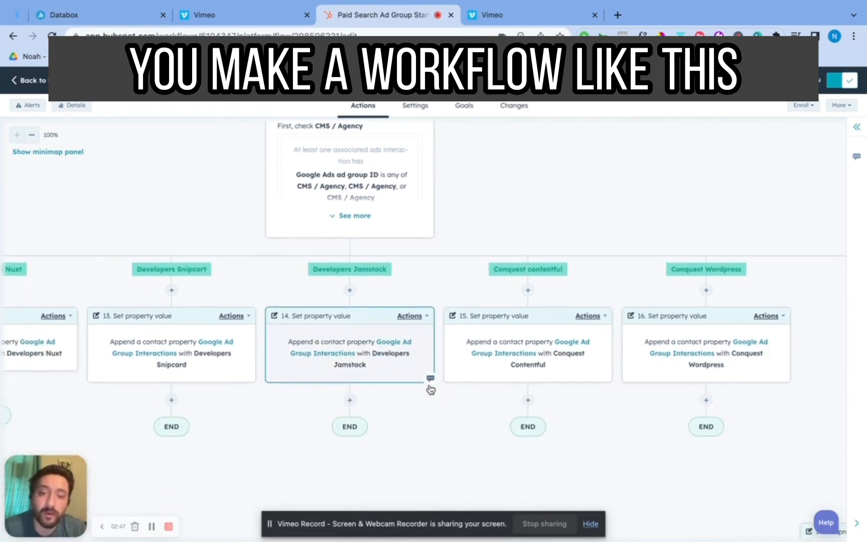
scroll(482, 376, up, 5)
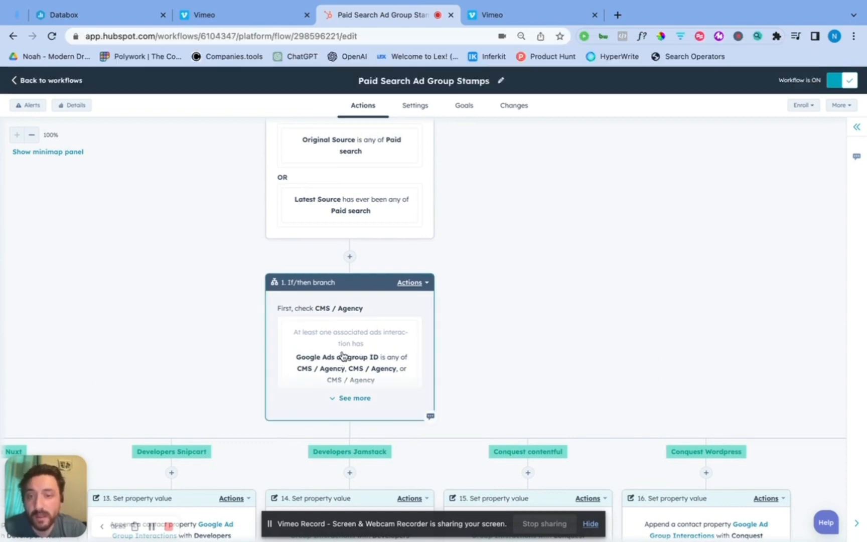
scroll(387, 349, down, 1)
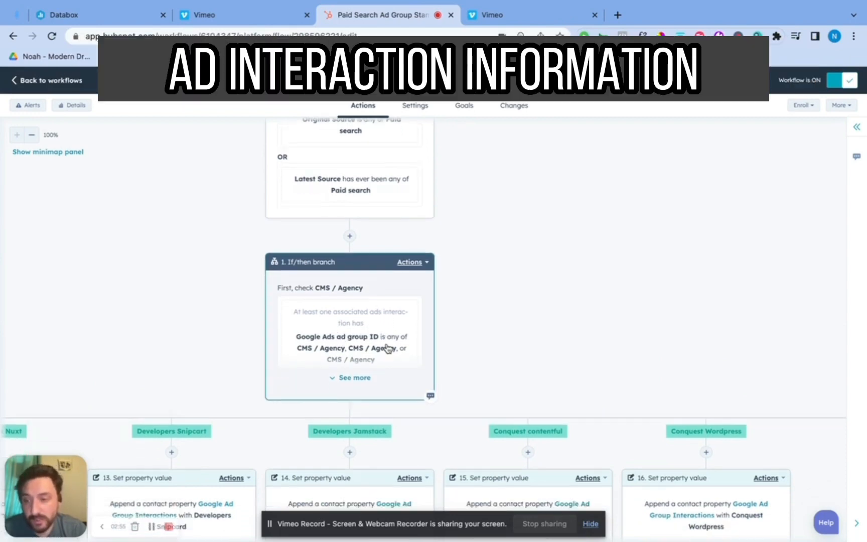
scroll(387, 348, down, 3)
scroll(698, 368, right, 2)
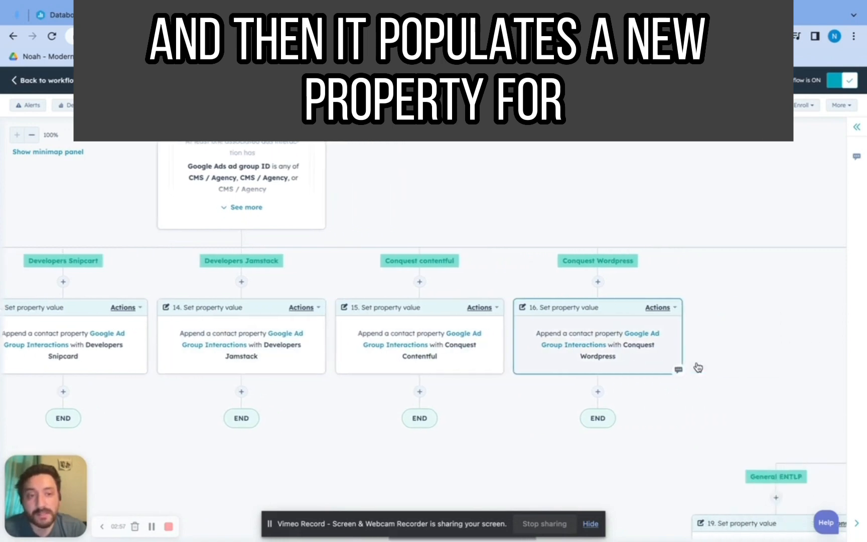
scroll(699, 367, right, 5)
scroll(699, 368, left, 10)
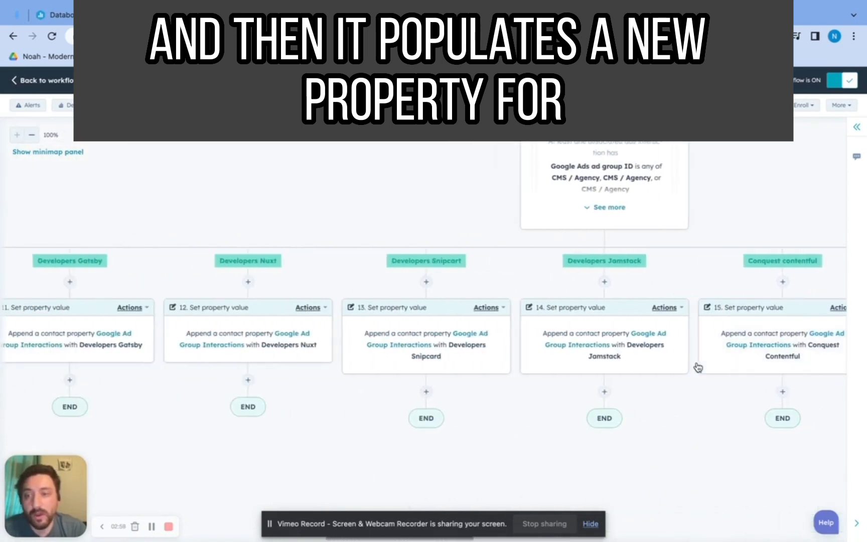
scroll(698, 368, left, 4)
scroll(699, 368, right, 7)
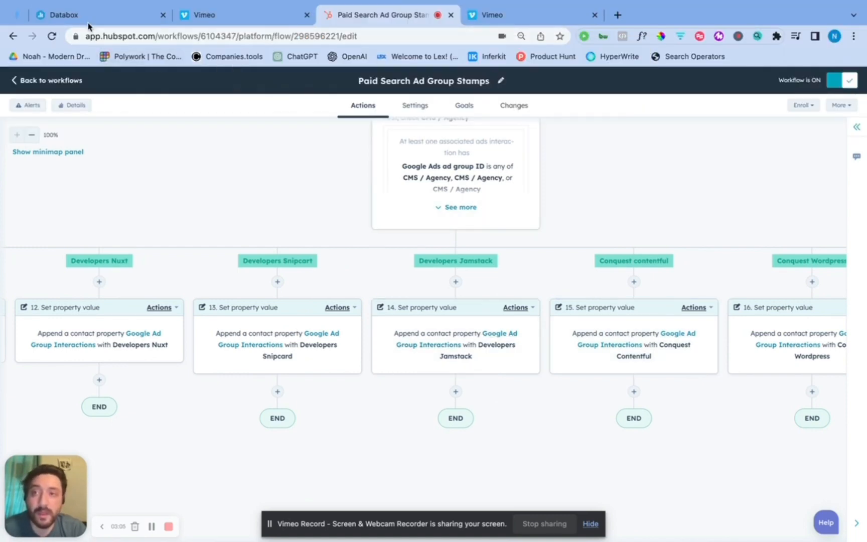
- Switch to Databox, move the CMS general cost number block to the databoard's bottom-right corner, and narrow it to one grid column
click(91, 22)
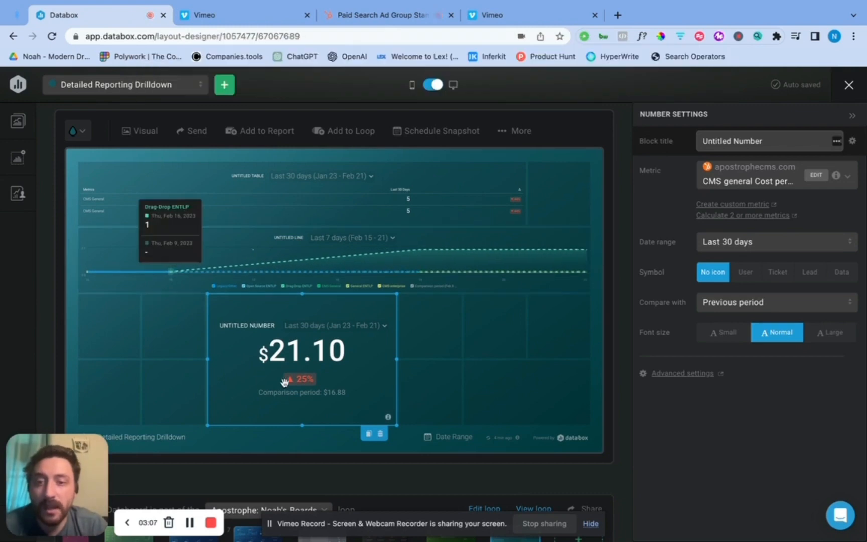
drag(280, 357, 473, 354)
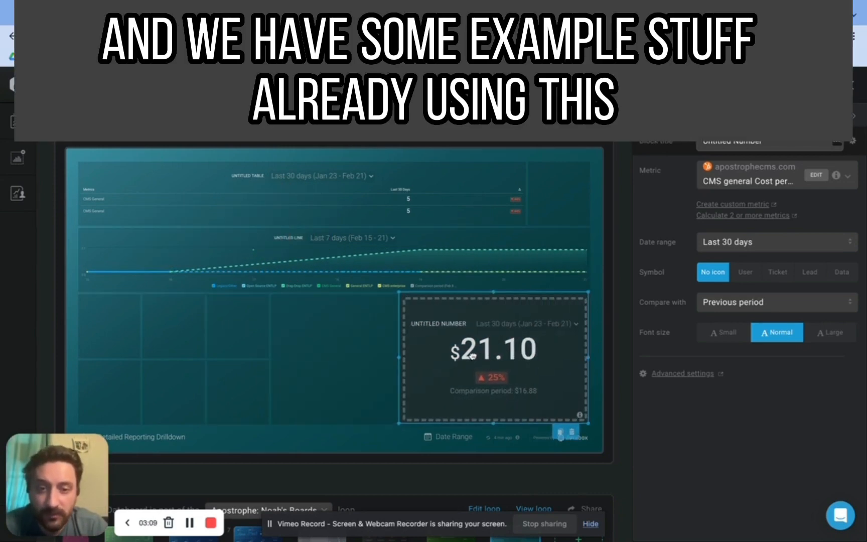
drag(401, 357, 507, 354)
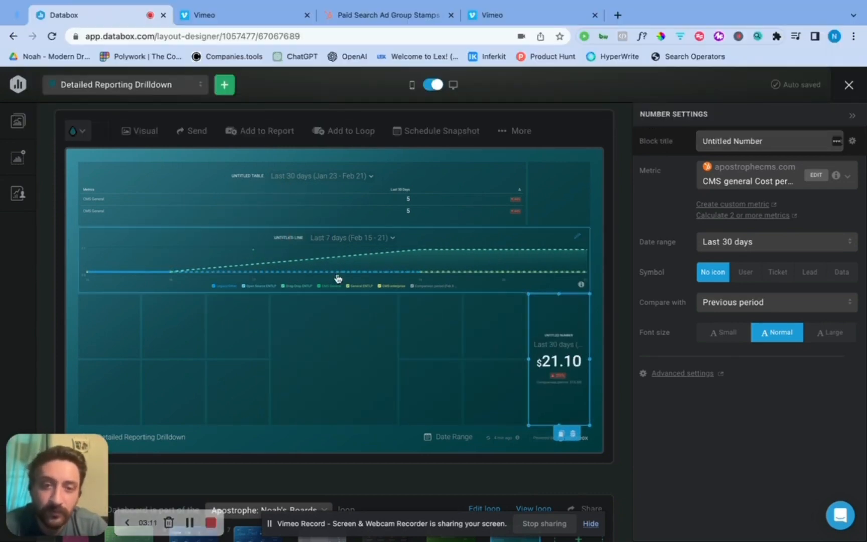
- Narrow the paid search ad group line chart by one grid column so its right edge lines up with the table above
click(339, 274)
drag(590, 250, 526, 261)
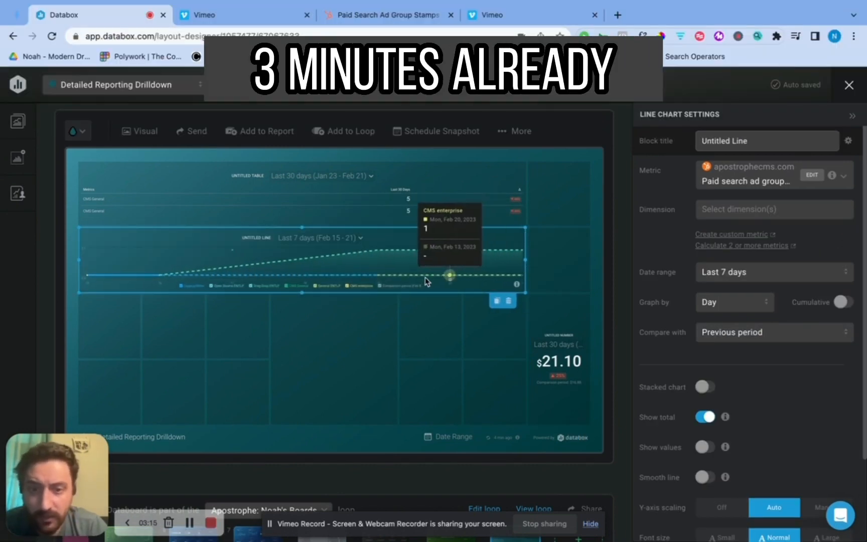
- Extend the paid search ad group line chart down to the databoard's last row and narrow it to two grid columns
drag(417, 288, 418, 424)
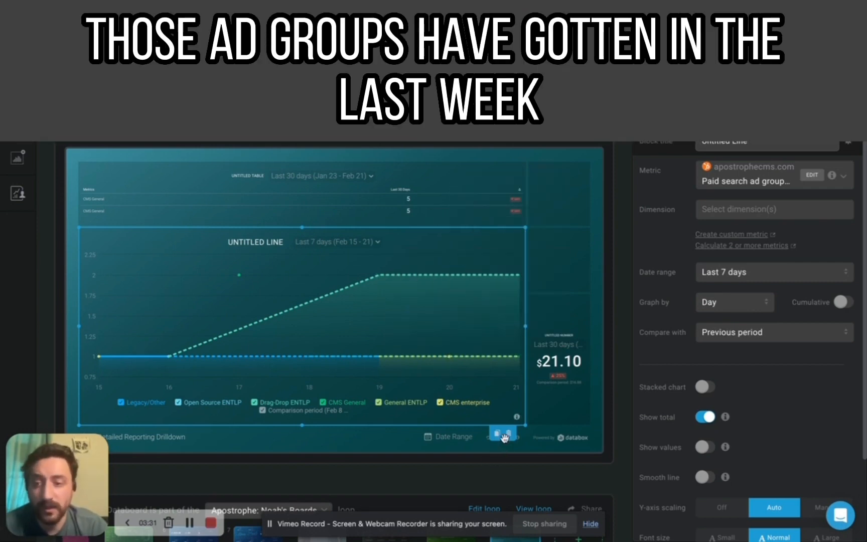
click(759, 272)
click(513, 423)
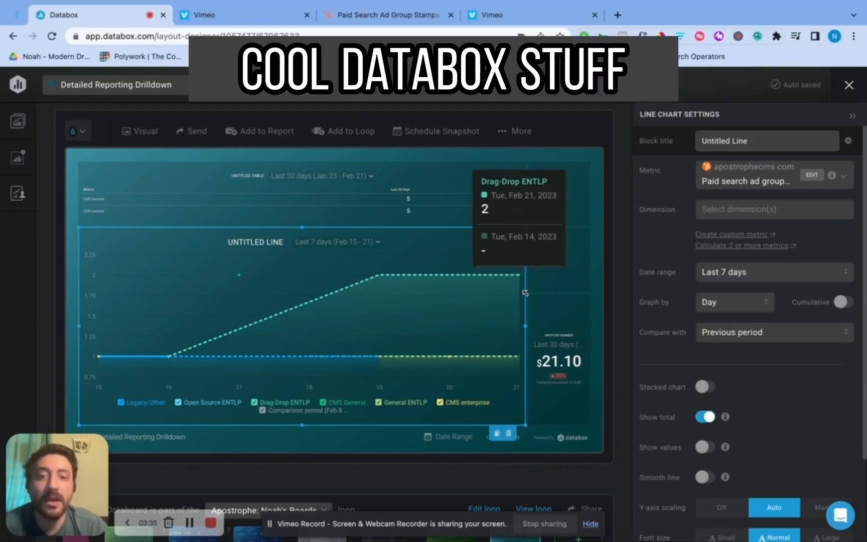
drag(526, 293, 215, 281)
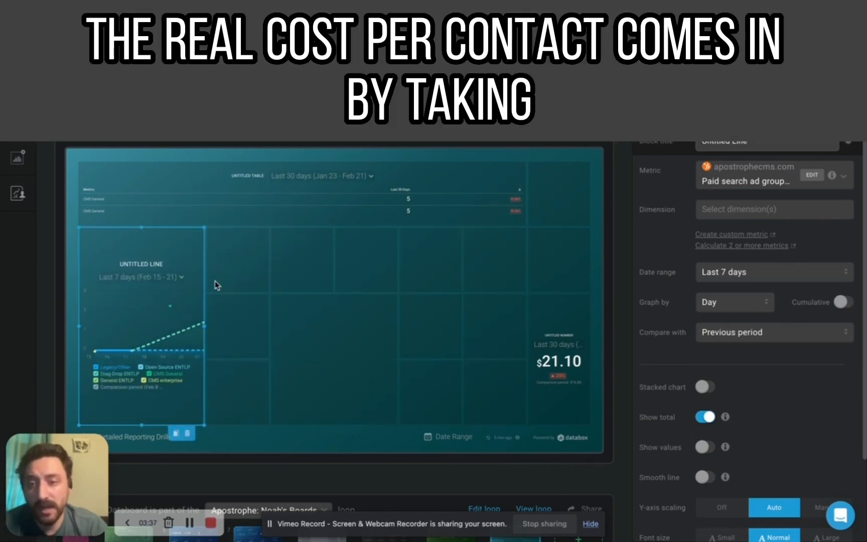
- Add a Number block to the fourth grid column, directly below the table
click(17, 123)
click(18, 157)
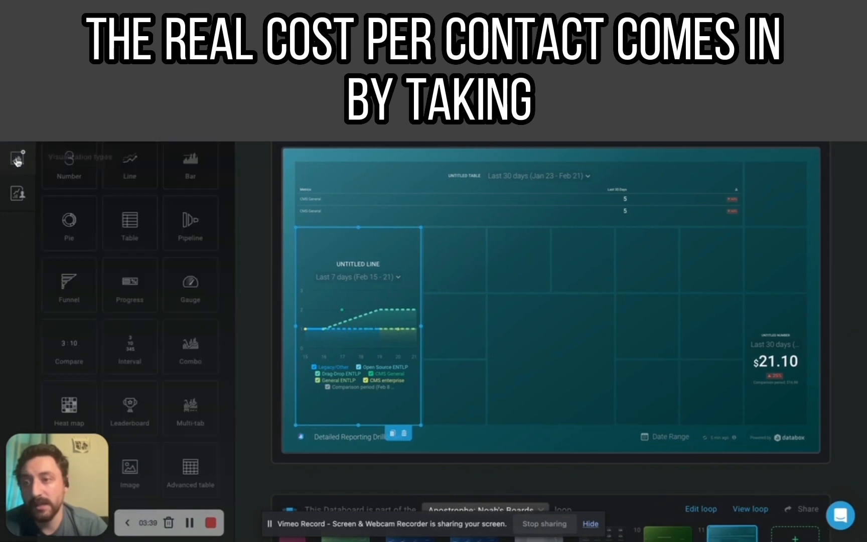
mouse_move(65, 161)
mouse_down()
mouse_move(455, 285)
mouse_move(512, 267)
mouse_up()
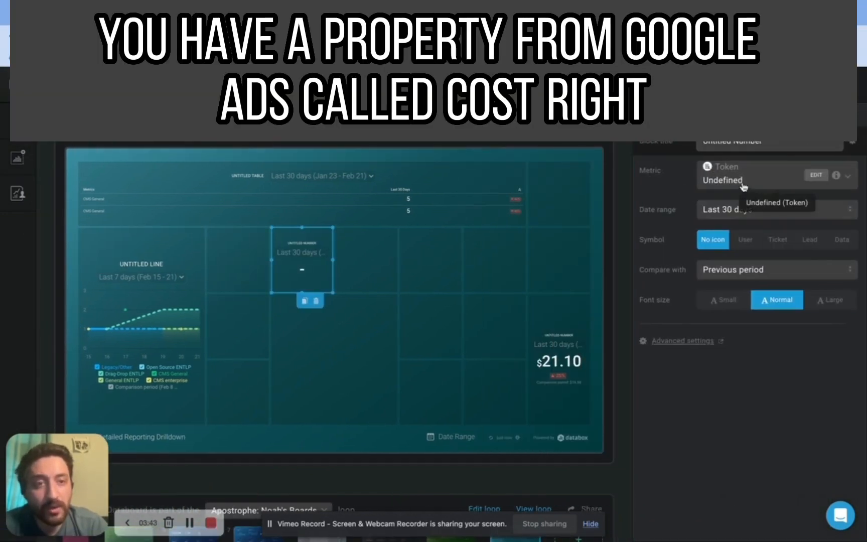
- Search the metrics for "cost by" and assign ApostropheCMS's Cost by Campaign by Ad Group to the new number block
click(743, 181)
text(cost by)
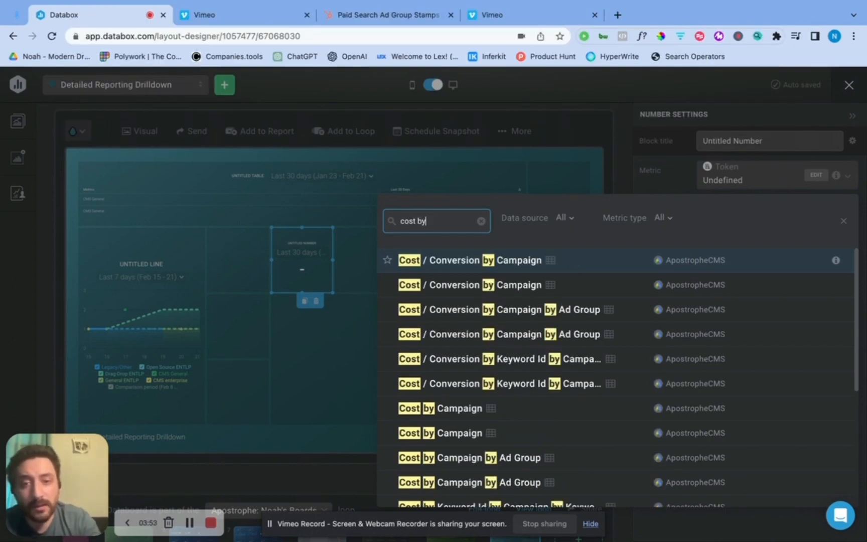
scroll(677, 307, down, 3)
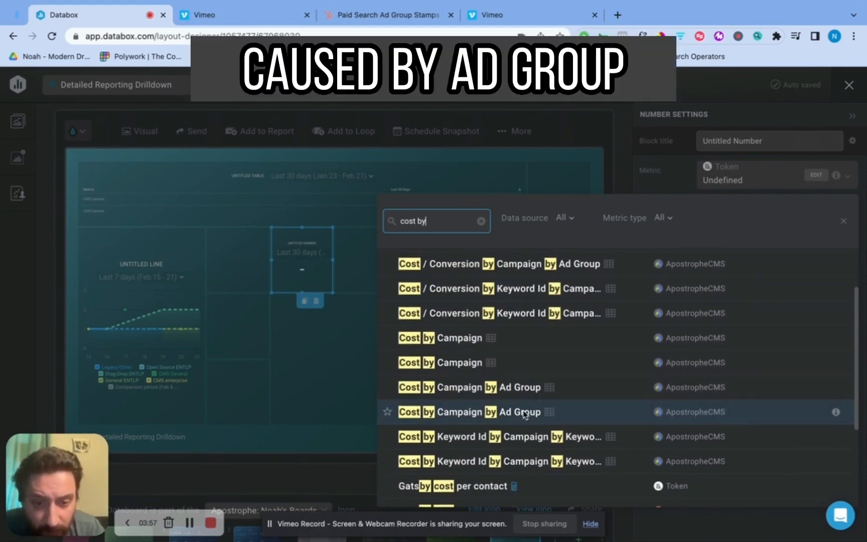
scroll(525, 416, down, 3)
scroll(522, 417, down, 3)
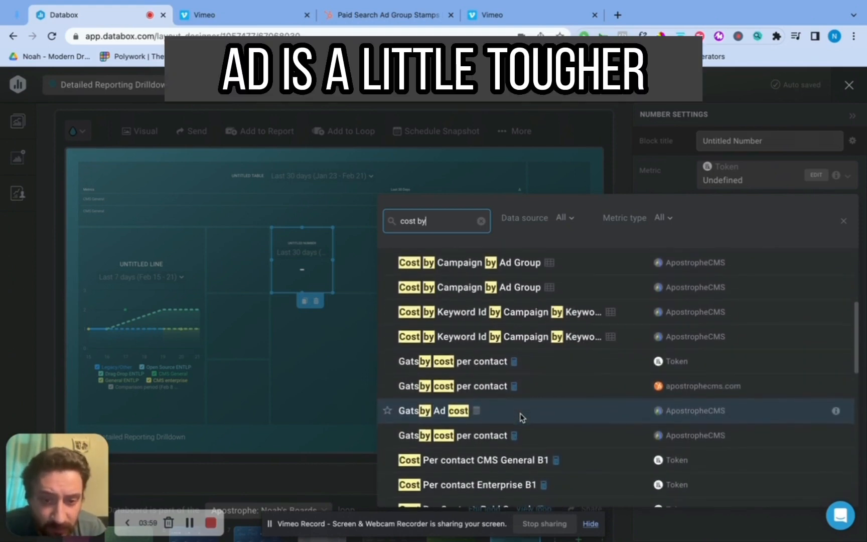
scroll(525, 417, up, 4)
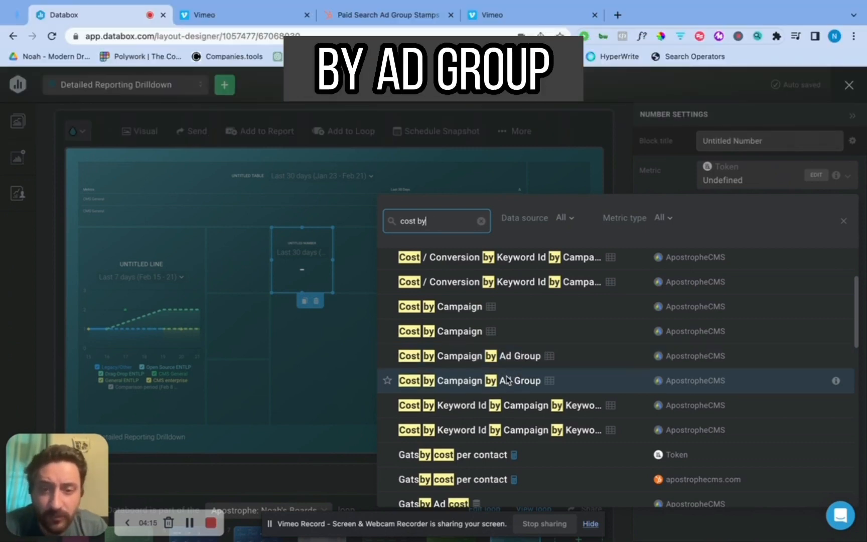
click(519, 357)
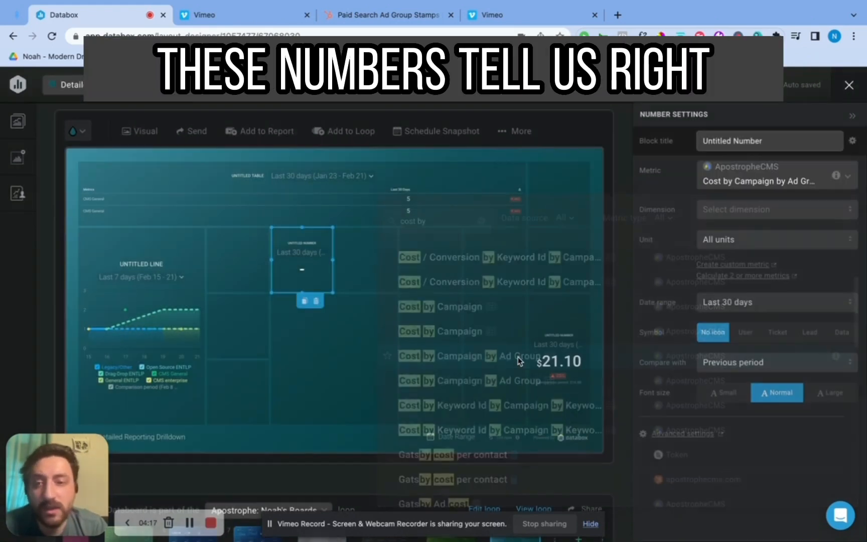
- Look through the selectable campaign and ad group dimensions for the new number block and close the list without choosing one
click(744, 210)
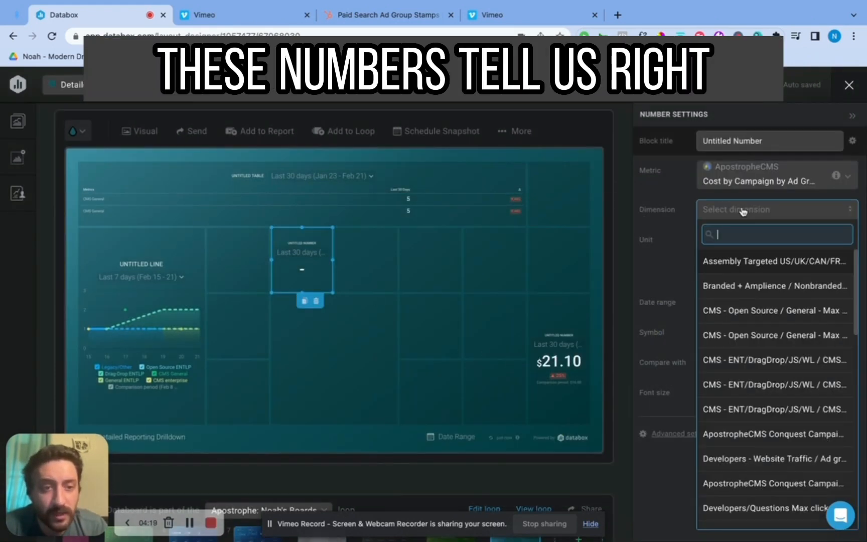
scroll(713, 361, down, 6)
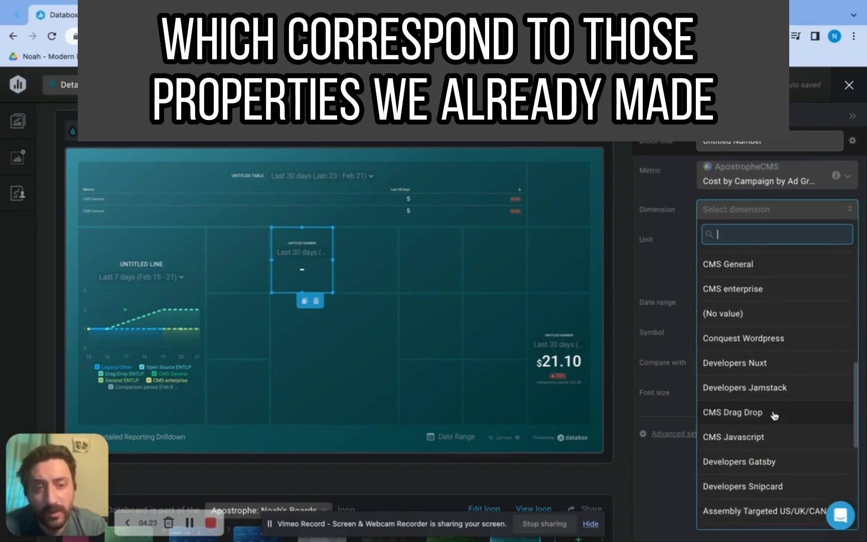
scroll(772, 413, up, 3)
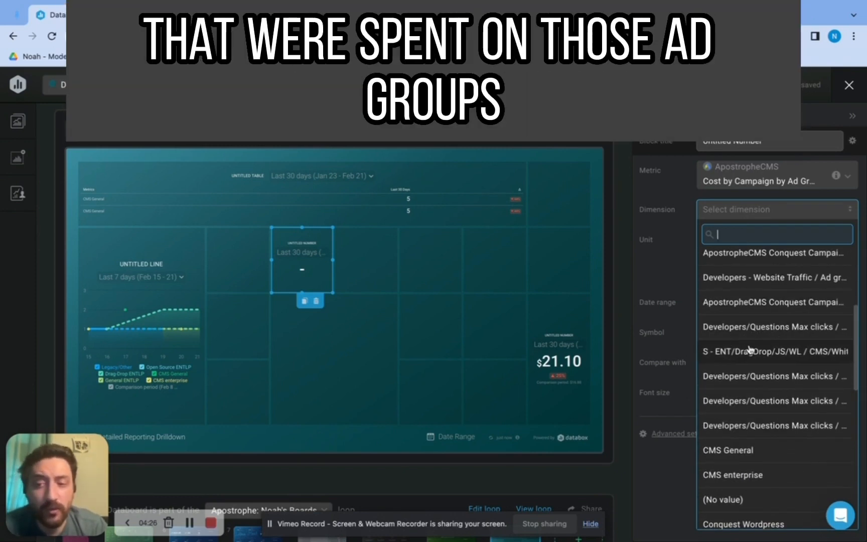
click(750, 217)
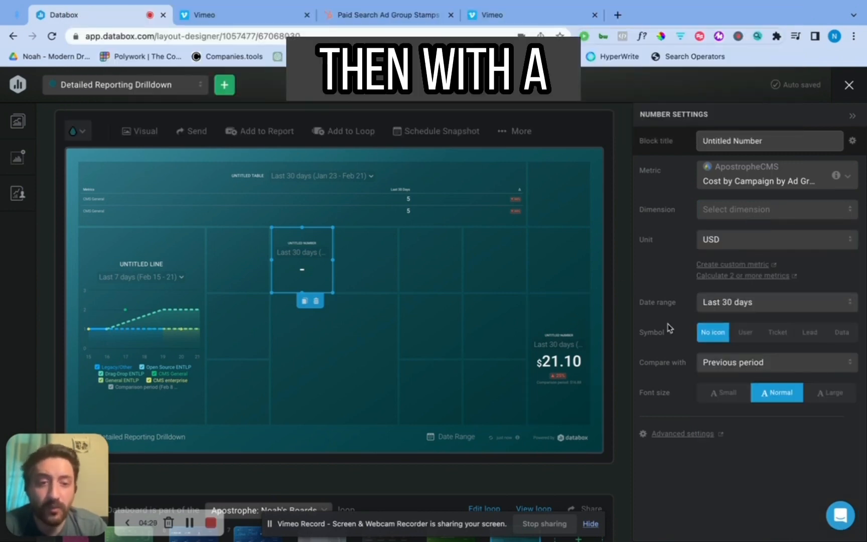
- Examine the CMS general Cost per contact calculation and its two HubSpot contact metrics, close it unsaved, and select the line chart
click(550, 338)
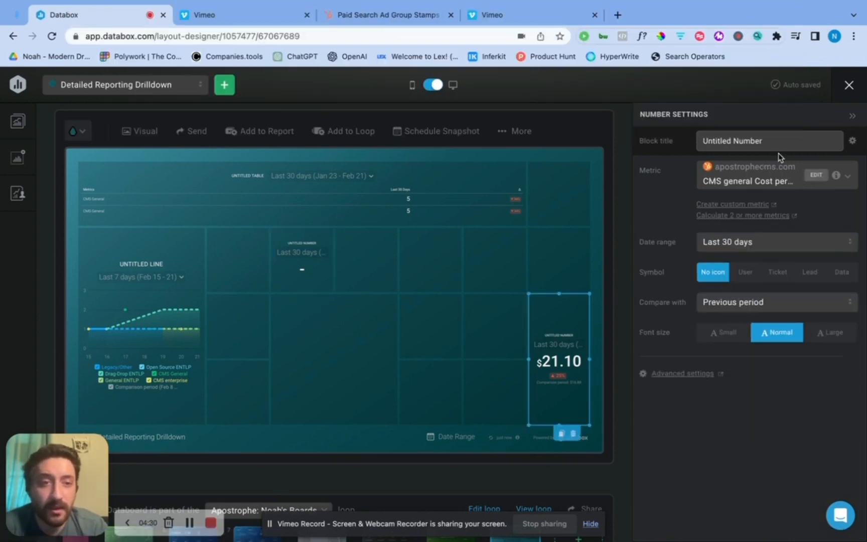
click(816, 175)
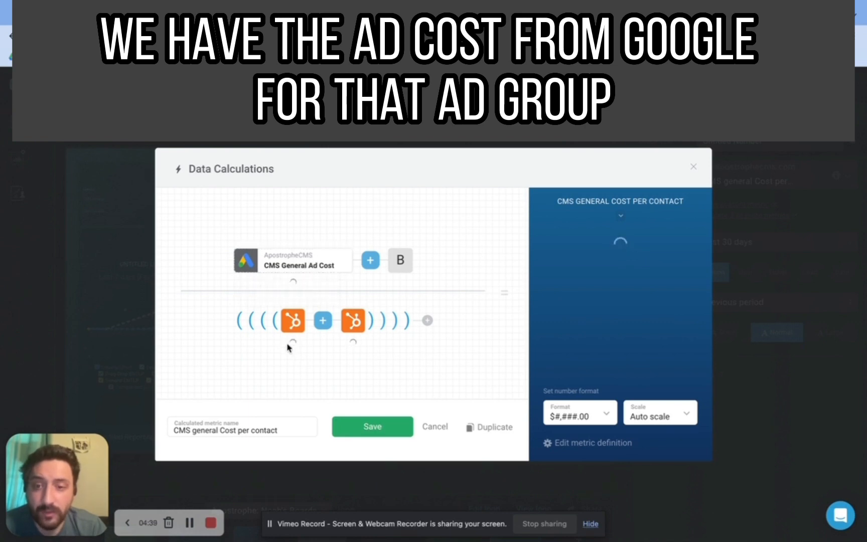
click(295, 326)
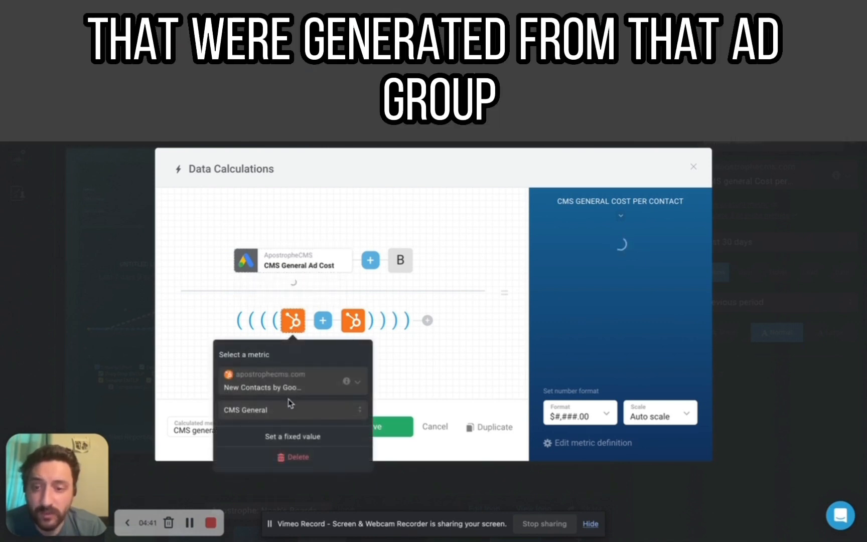
click(353, 324)
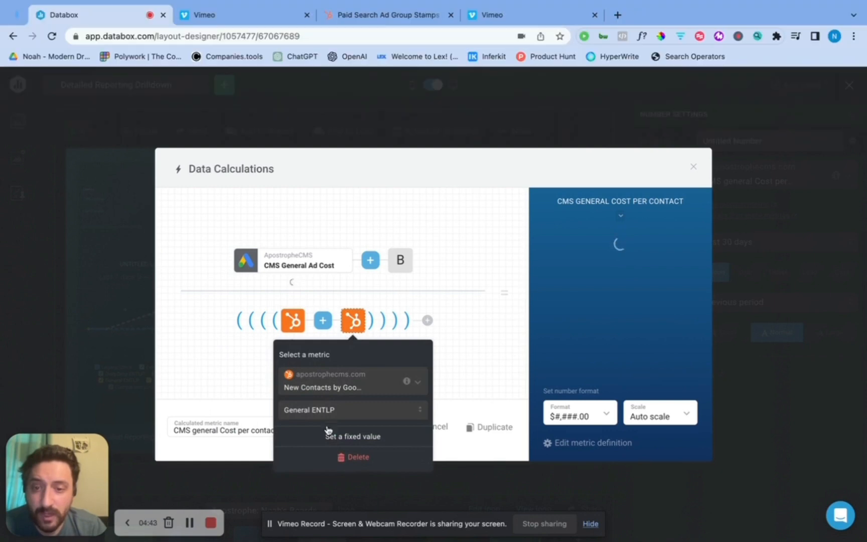
click(296, 326)
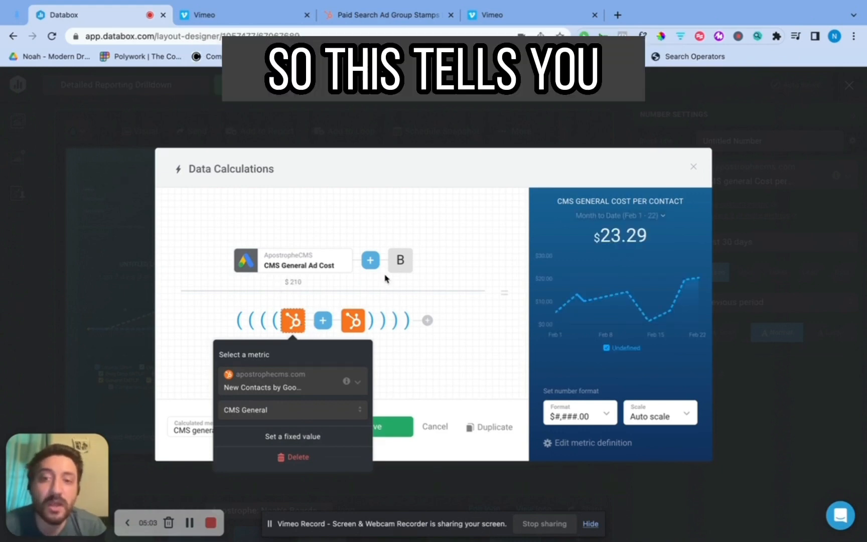
click(320, 217)
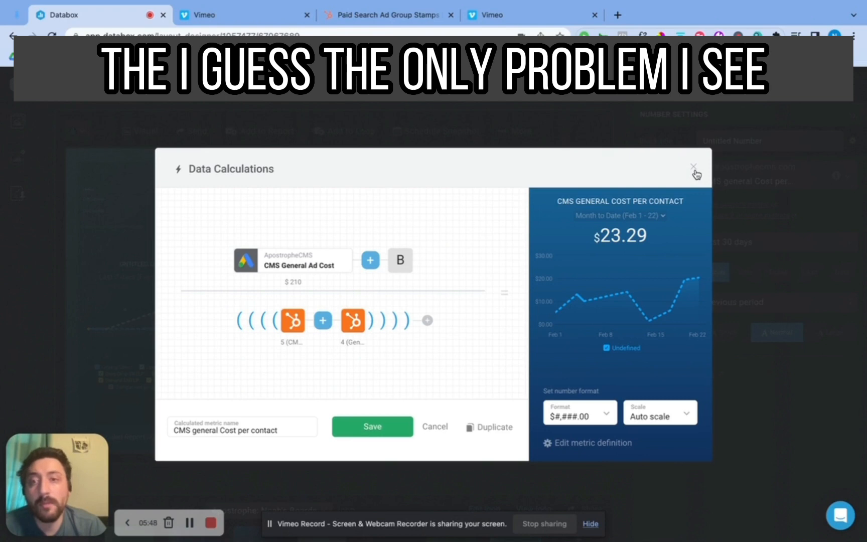
click(695, 169)
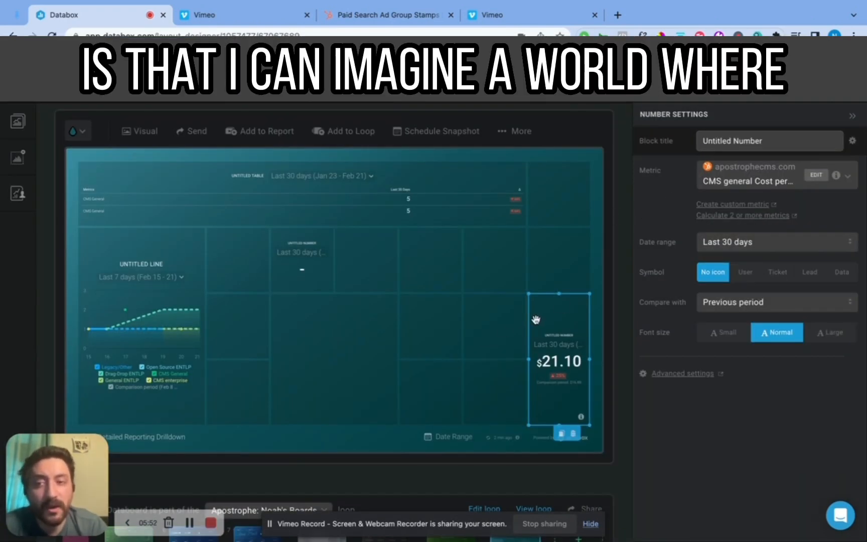
click(151, 307)
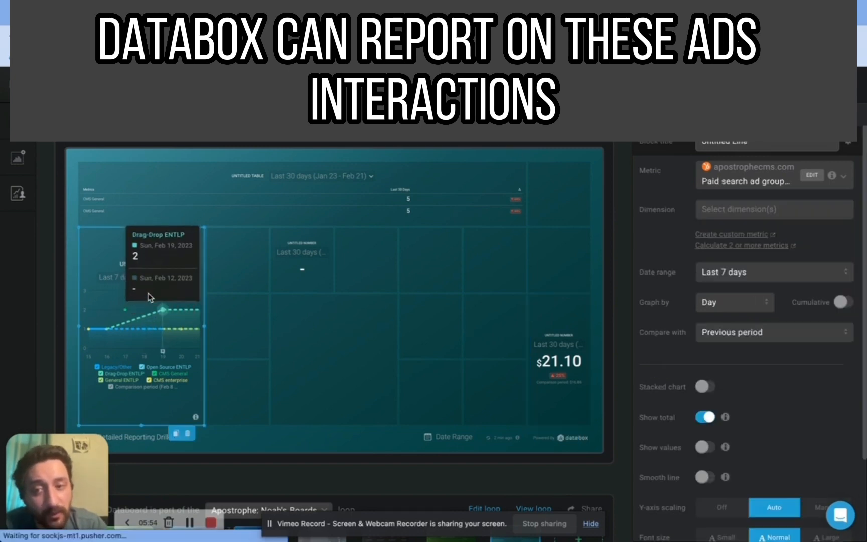